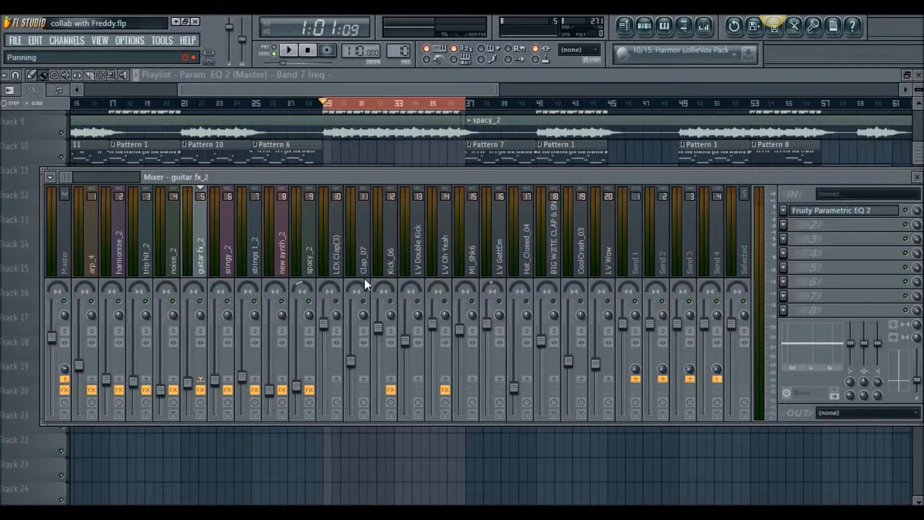
Play the selected section from bar 29 to bar 37 to hear the mix, and stop playback.
left_click(289, 50)
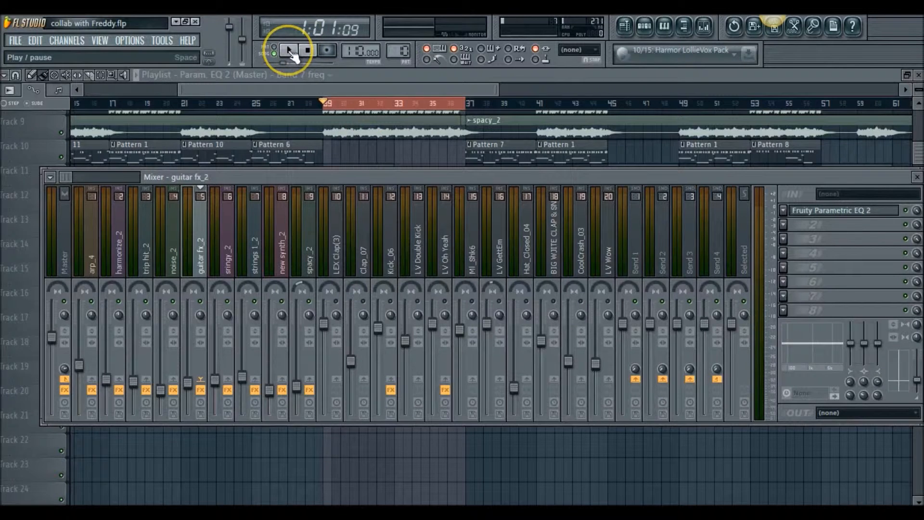
left_click(289, 51)
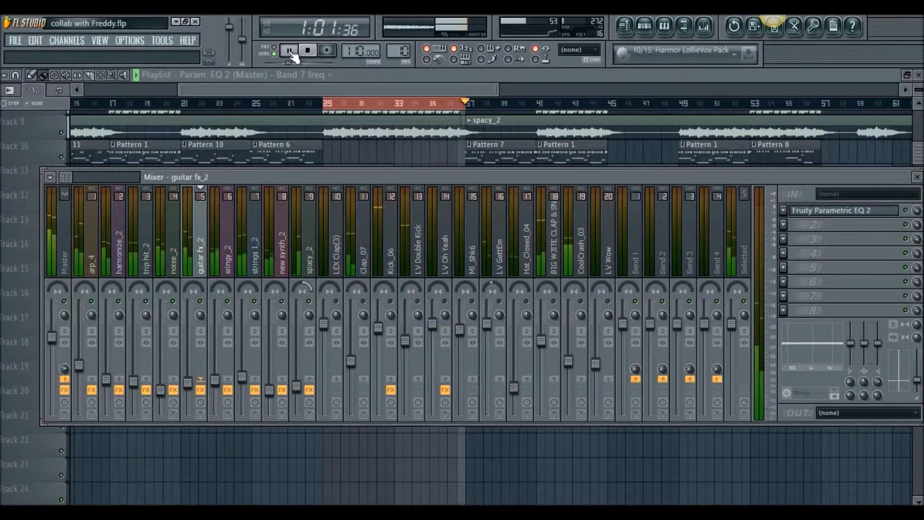
left_click(291, 52)
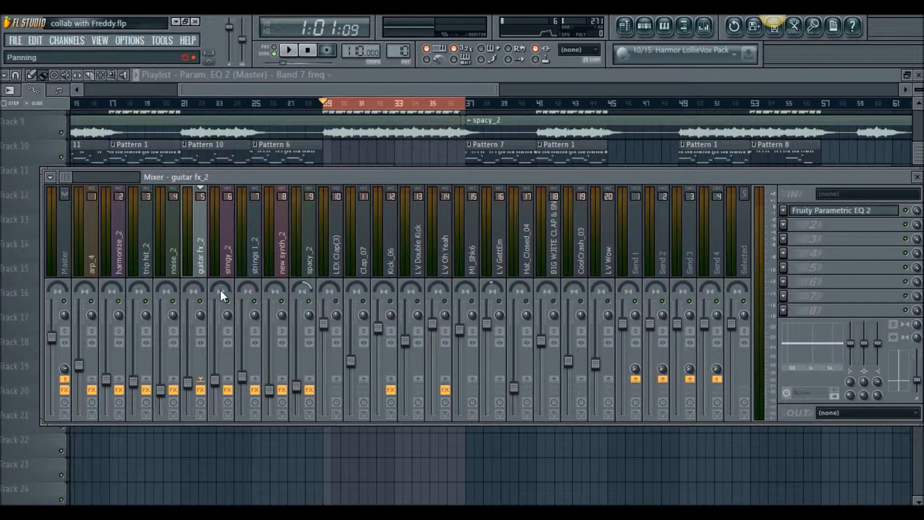
Pan the arp_4 track slightly left and the harmonize_2 track 25% right, and audition the result.
left_click(83, 289)
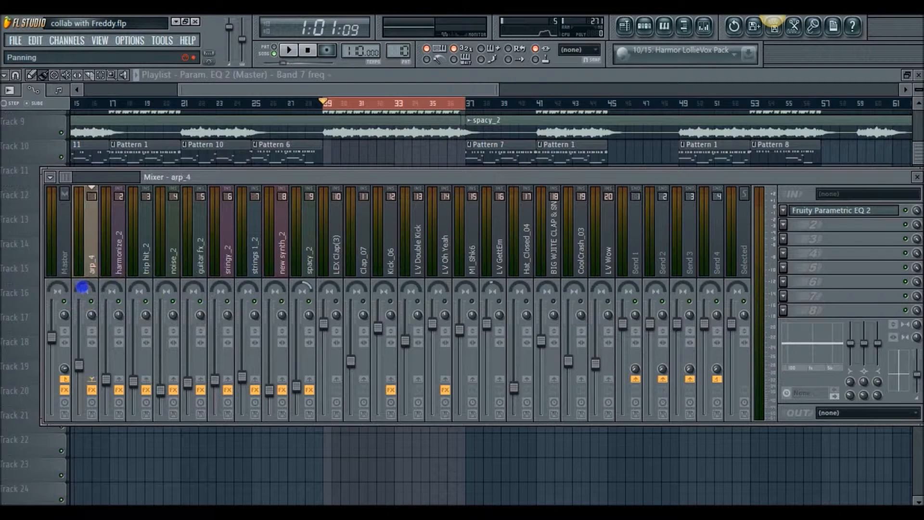
left_click_drag(82, 292, 123, 264)
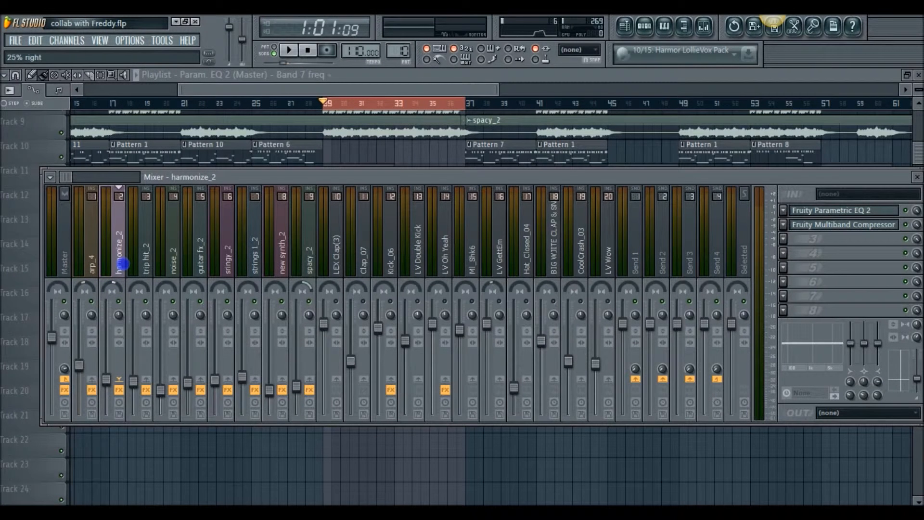
left_click_drag(123, 263, 112, 285)
key("space")
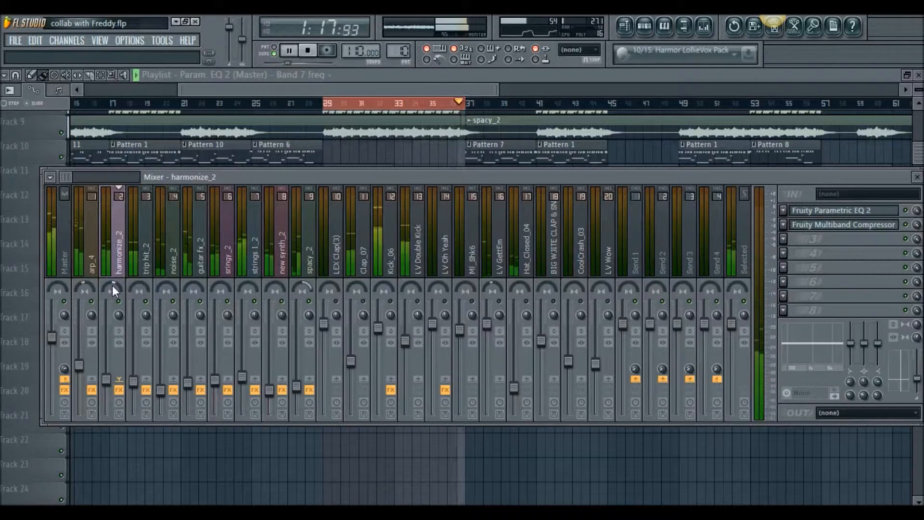
key("space")
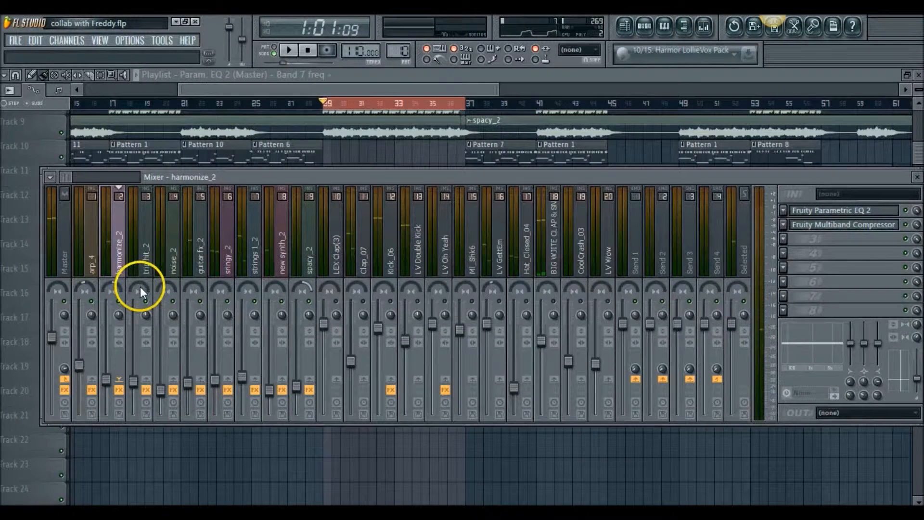
Pan the trip hit_2 track to the left and the noise_2 track to the right, and audition the section.
left_click_drag(140, 287, 139, 330)
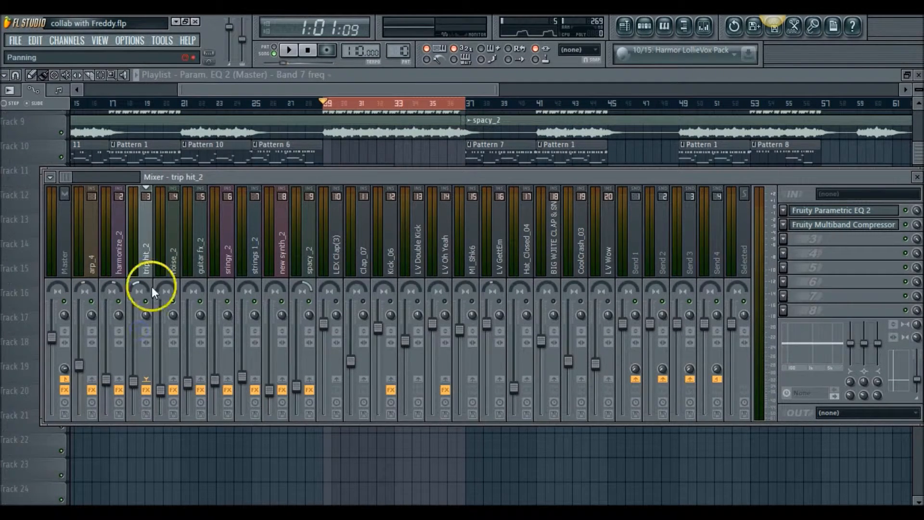
mouse_move(164, 288)
left_mouse_down()
mouse_move(169, 240)
mouse_move(163, 287)
left_mouse_up()
key("space")
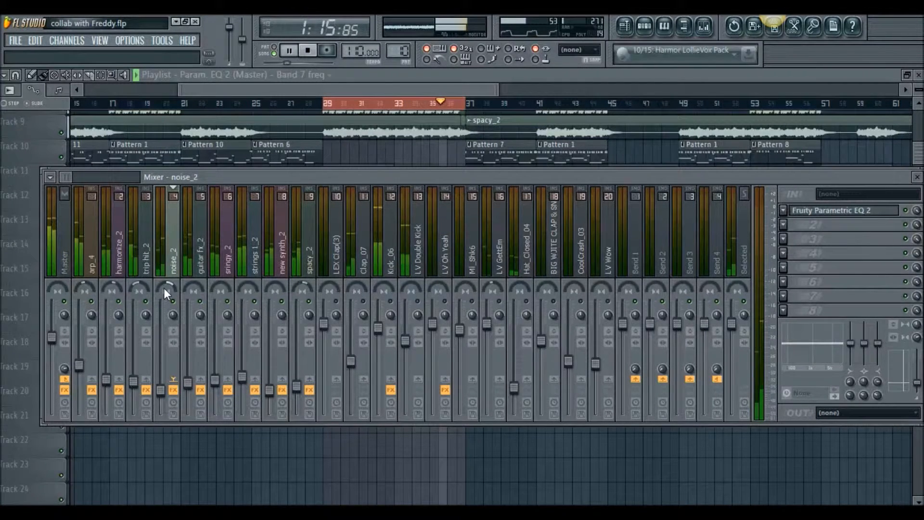
key("space")
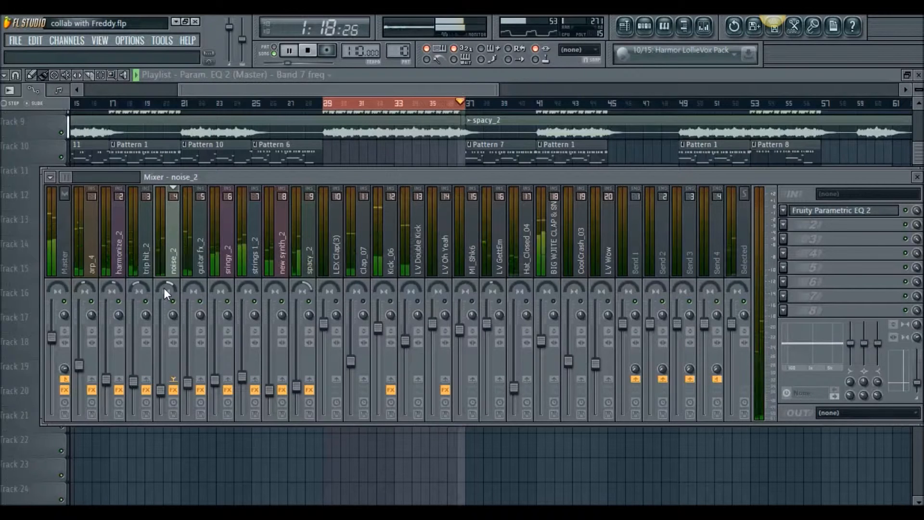
Pan the sringy_2 track to the right and the guitar fx_2 track to the left, and audition the section.
left_click(220, 286)
left_click_drag(219, 286, 209, 385)
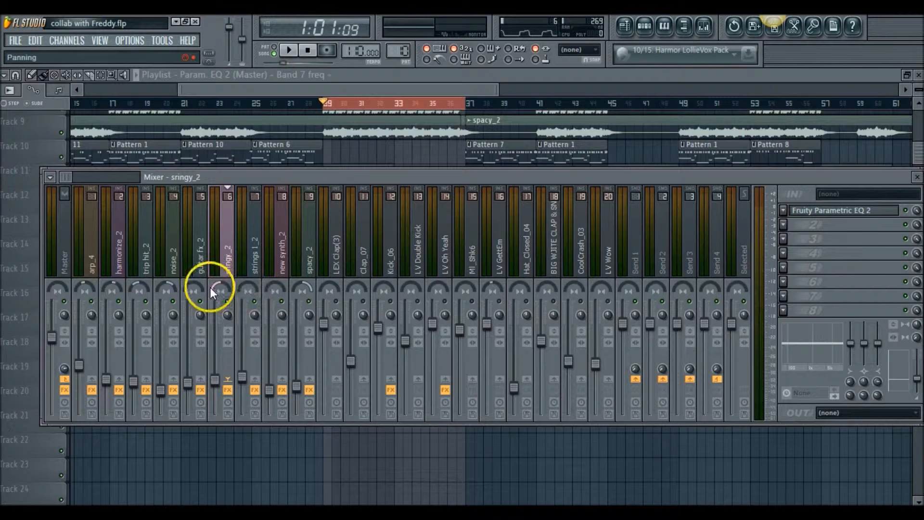
left_click_drag(220, 291, 269, 69)
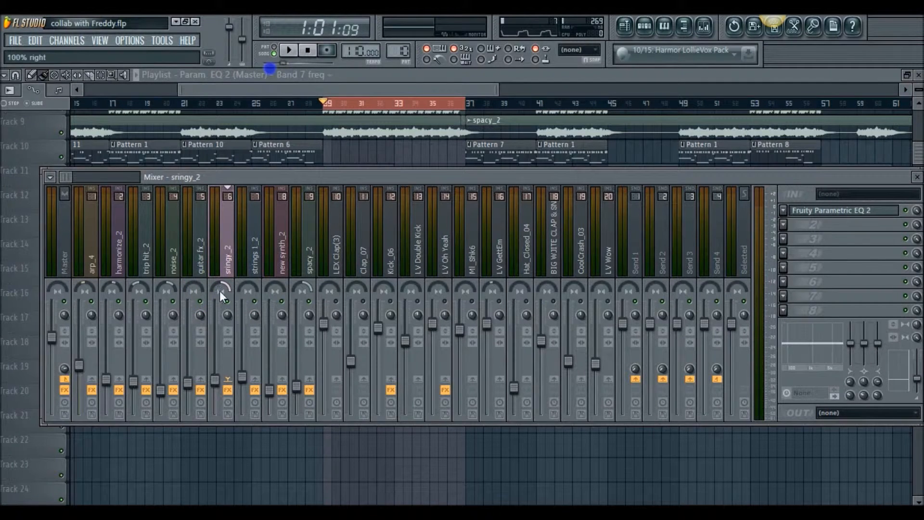
left_click_drag(195, 286, 221, 307)
key("space")
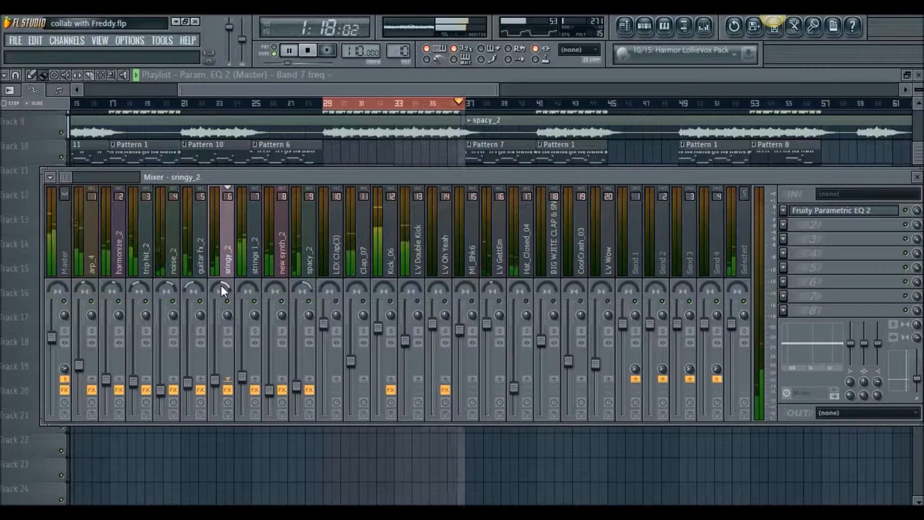
key("space")
Review the Fruity Stereo Shaper settings on the strings 1_2 track and compare playback with the effect switched on and off.
left_click(253, 262)
left_click(254, 261)
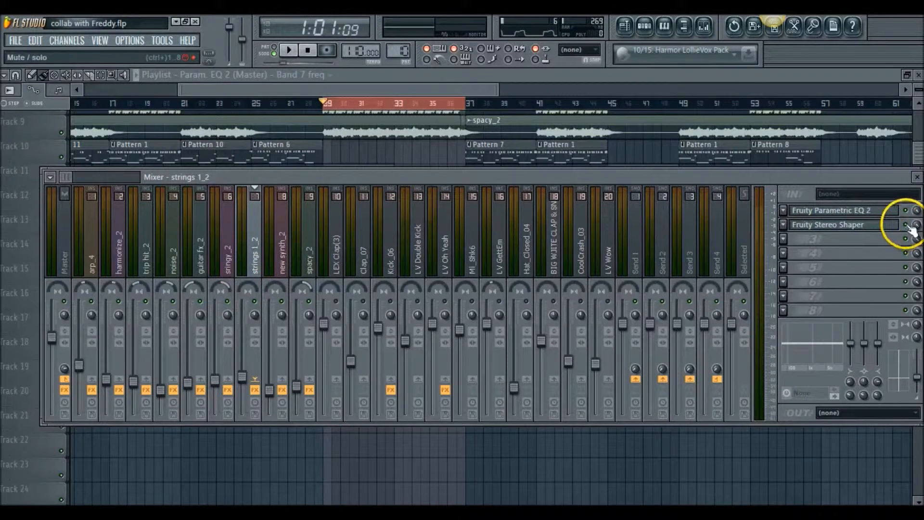
left_click(877, 226)
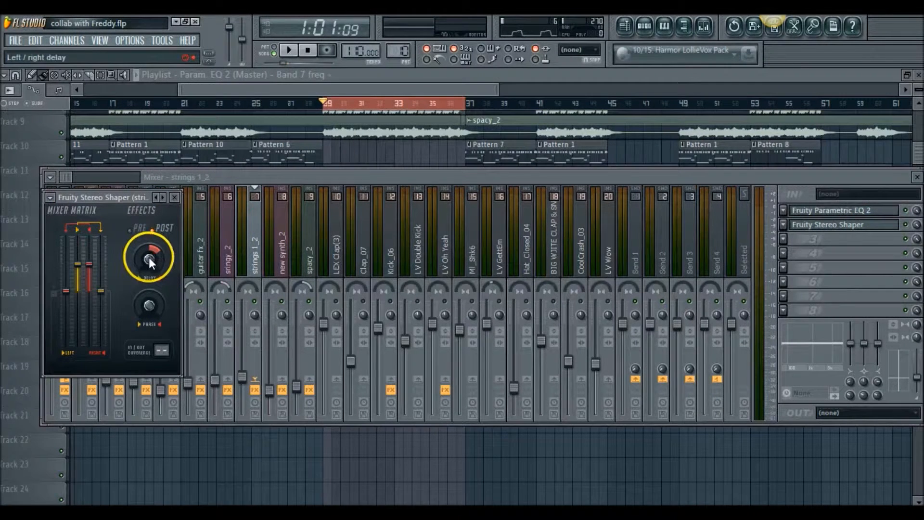
left_click(181, 199)
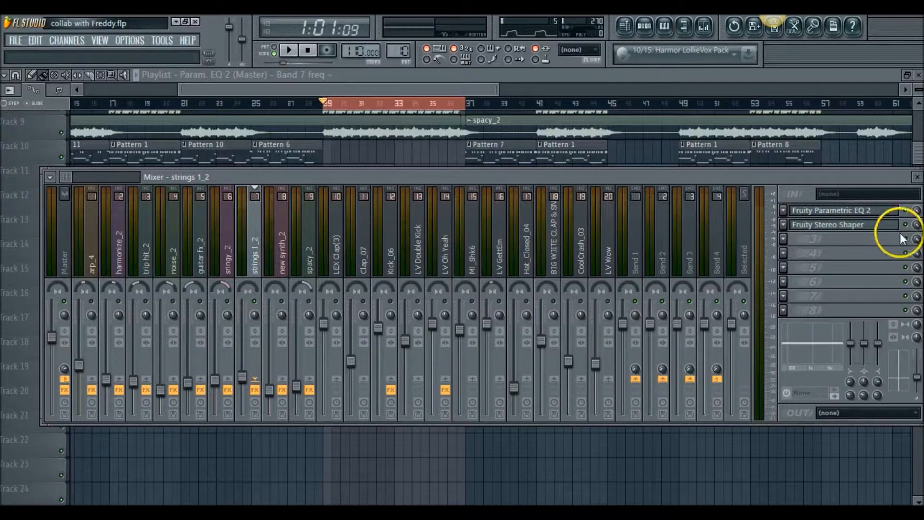
key("space")
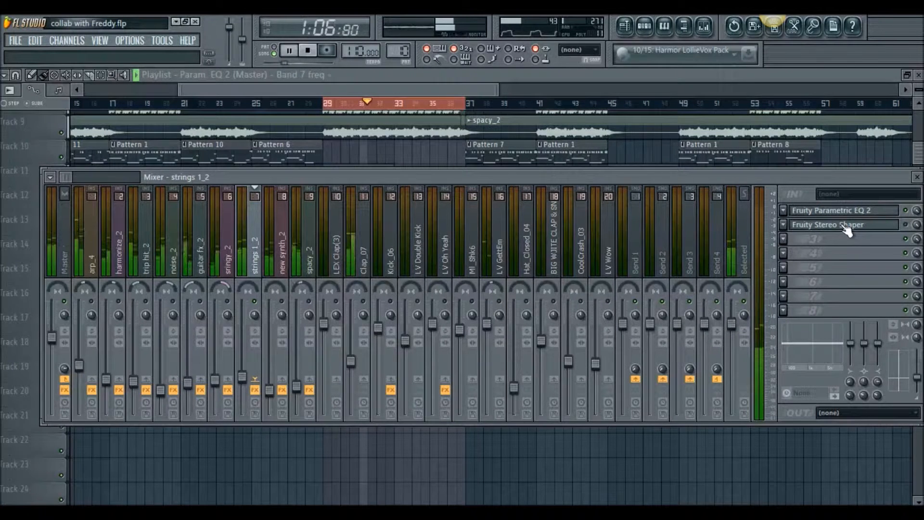
left_click(905, 225)
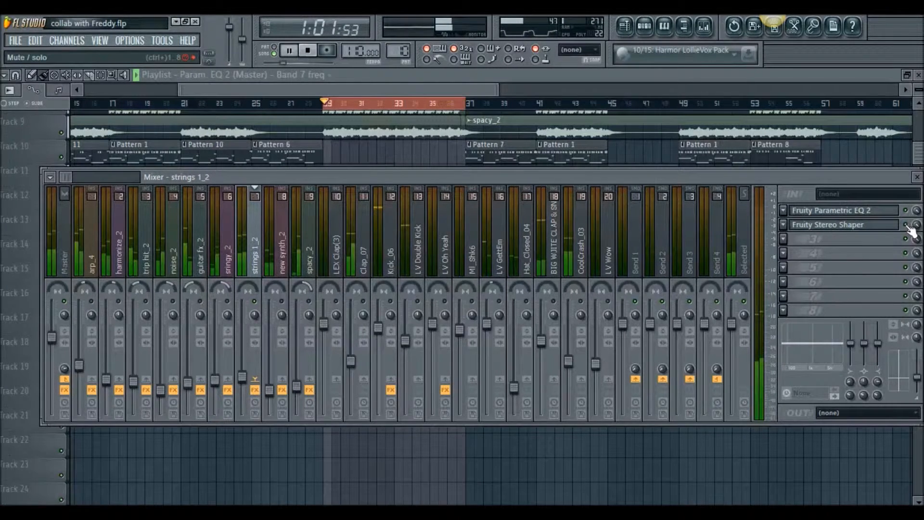
key("space")
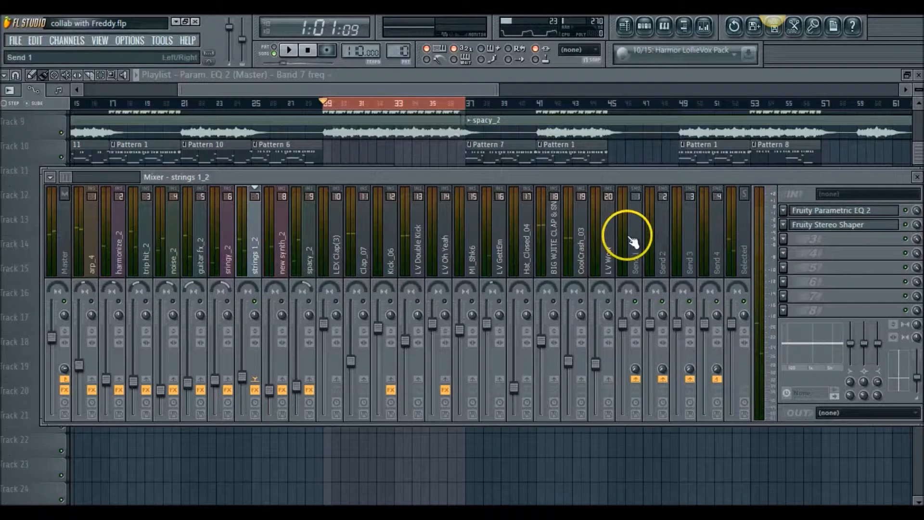
Play the section and toggle the mute states of the new synth_2 and spacy_2 tracks, leaving spacy_2 audible.
right_click(282, 302)
key("space")
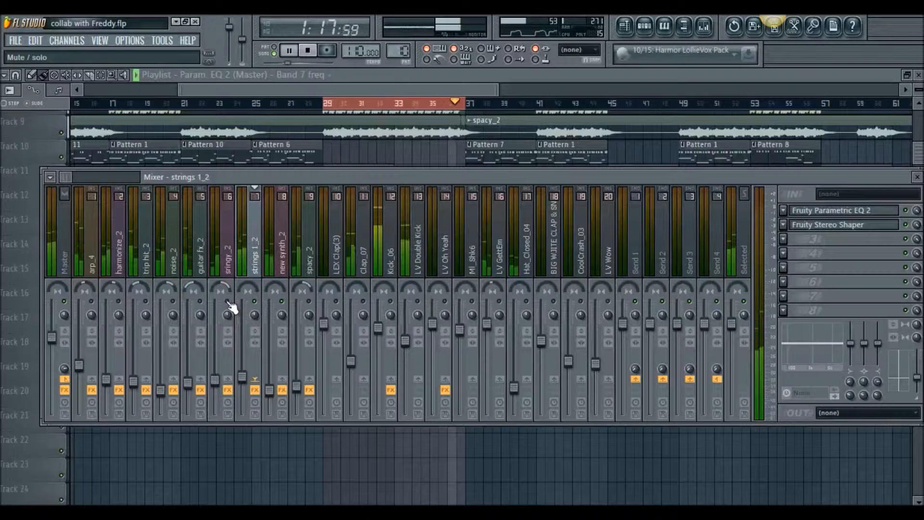
left_click(305, 302)
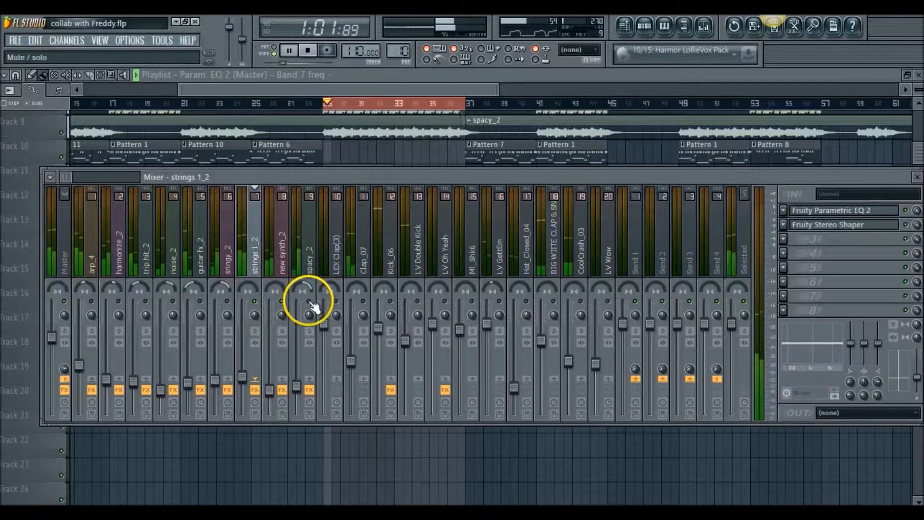
left_click(309, 302)
Select the spacy_2 track, examine the automation curve on Track 20 of the playlist, and return to the mixer.
left_click(309, 256)
left_click(304, 266)
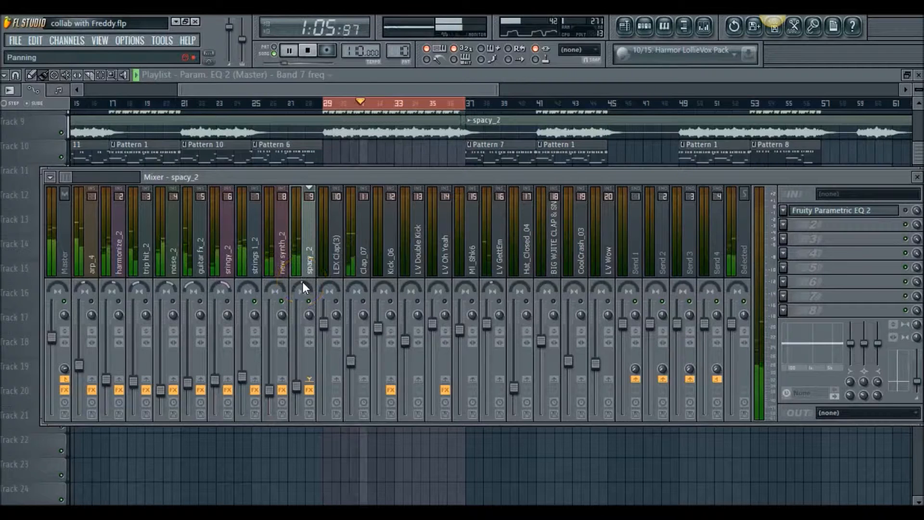
key("F9")
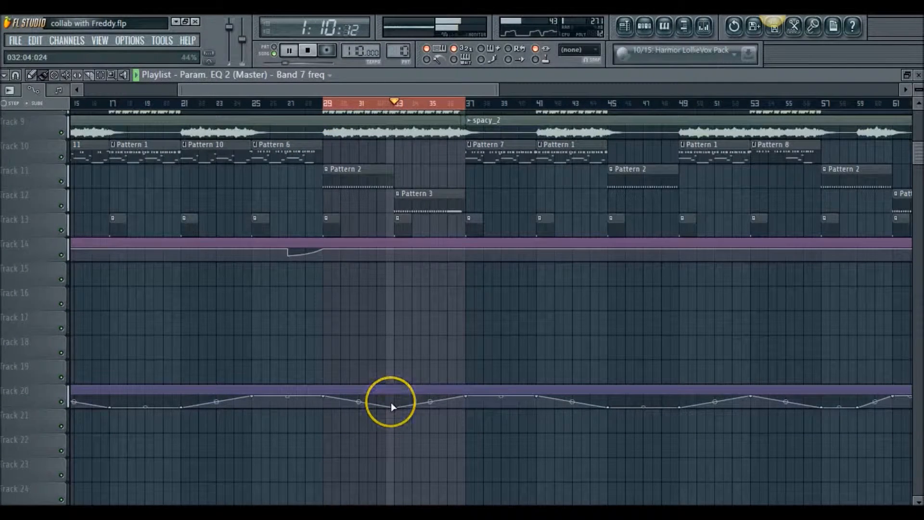
left_click(706, 27)
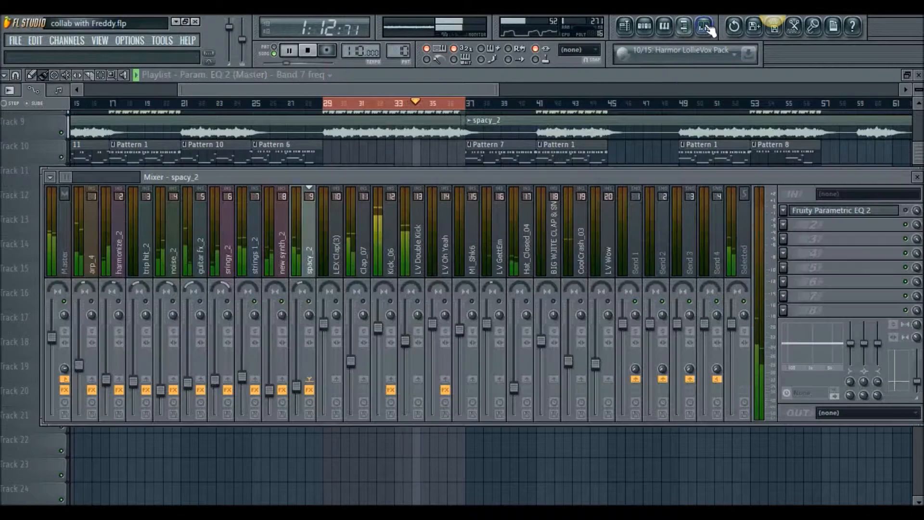
Unmute the sringy_2 and guitar fx_2 tracks and lower the guitar fx_2 volume to 30% (-19.7 dB).
left_click(228, 302)
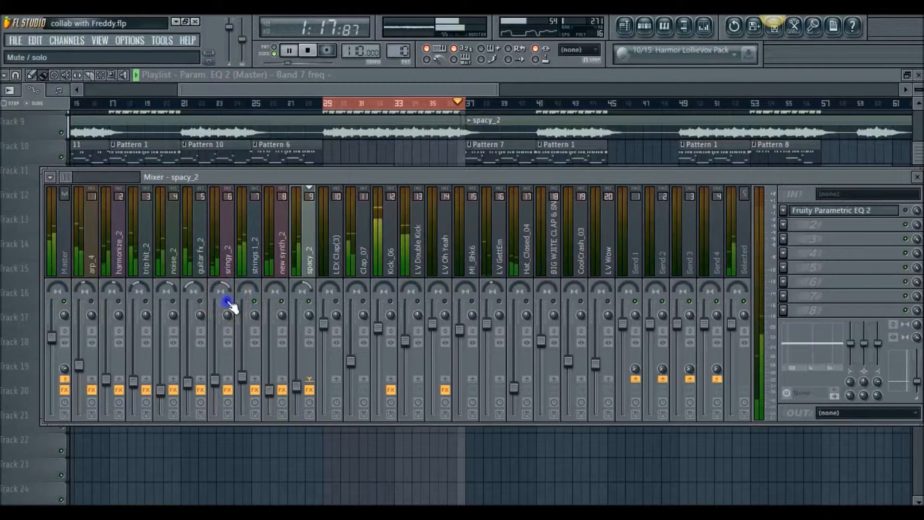
left_click(200, 301)
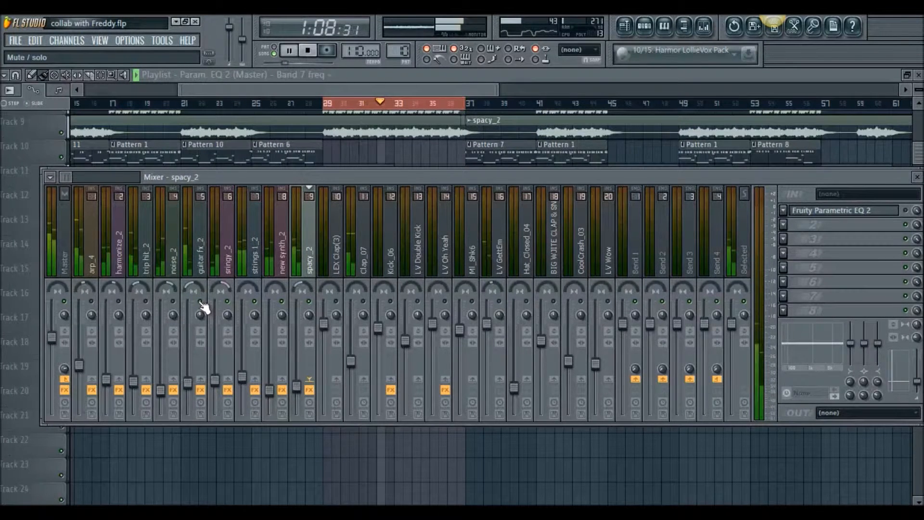
left_click(200, 343)
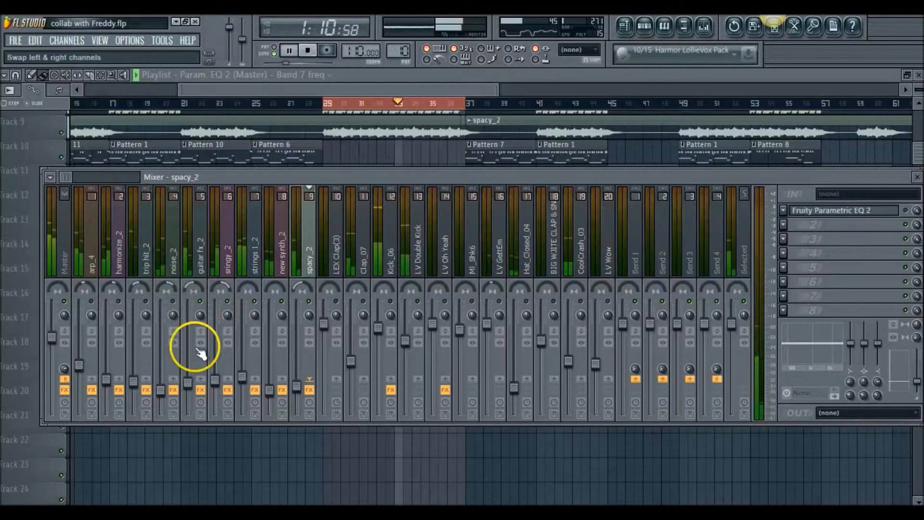
left_click(189, 384)
left_click_drag(187, 384, 188, 386)
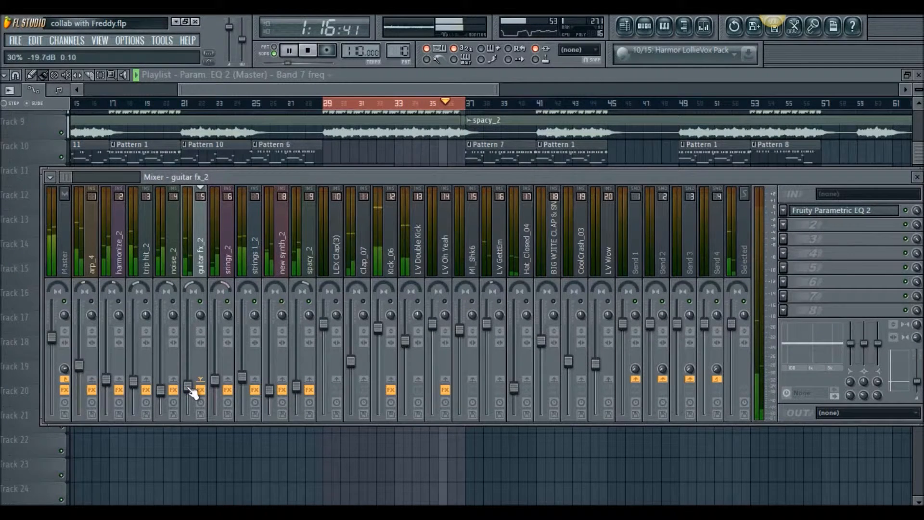
Unmute noise_2, trip hit_2 and the remaining mixer tracks while the section plays.
left_click(173, 302)
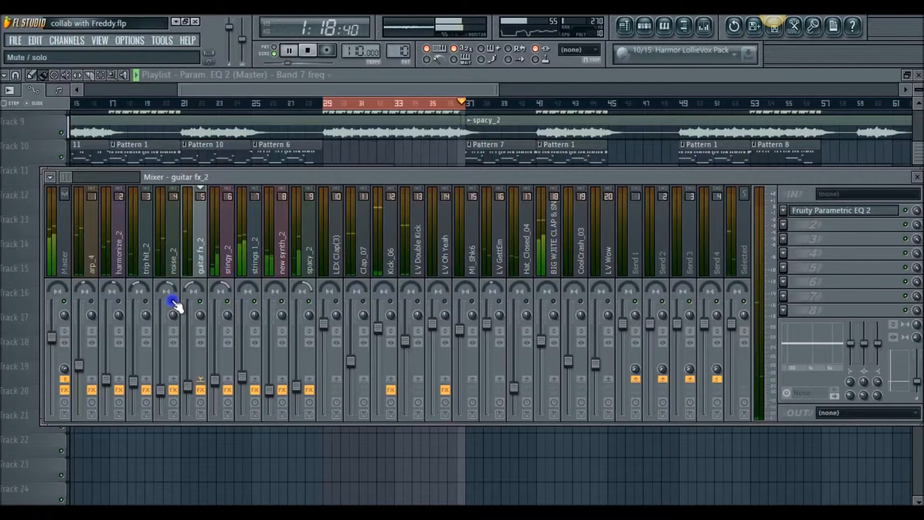
left_click(146, 302)
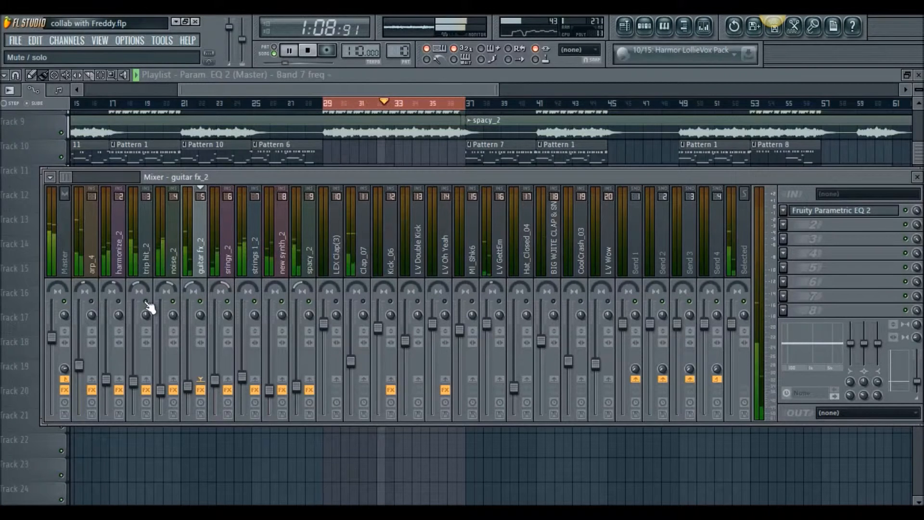
left_click(255, 301)
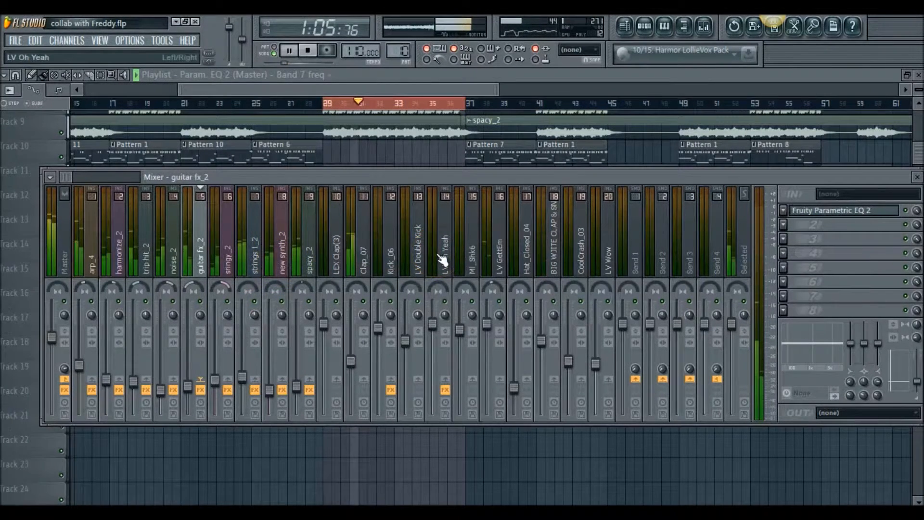
Clear the loop selection over bars 29 to 37, listen to the full mix with the mixer open, and stop playback.
left_click(365, 238)
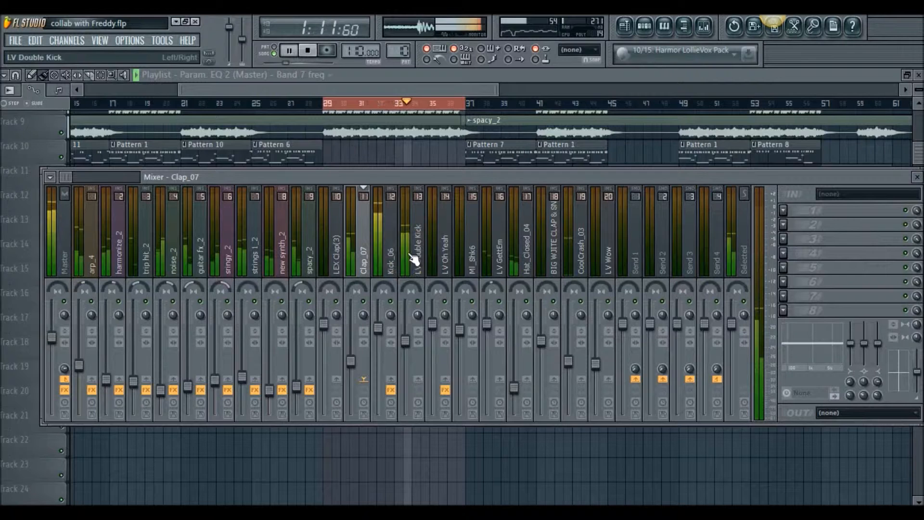
left_click(476, 129)
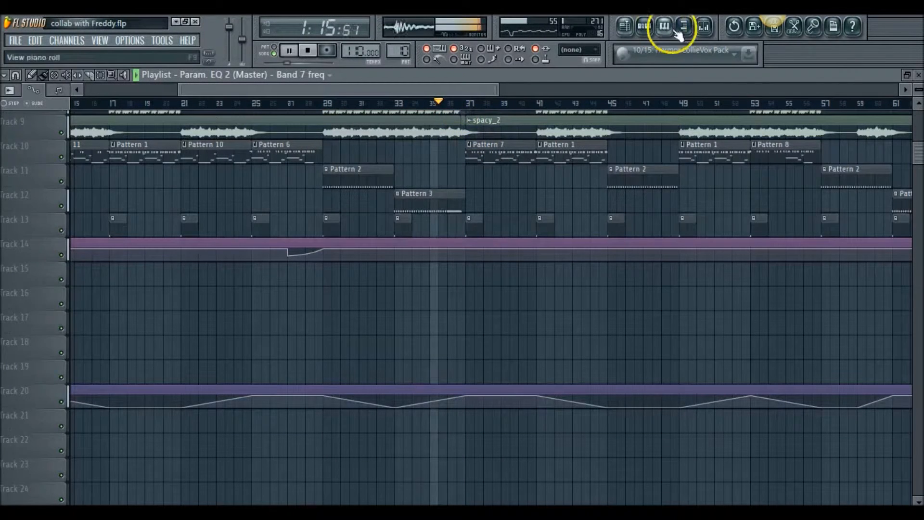
left_click(703, 30)
left_click(532, 279)
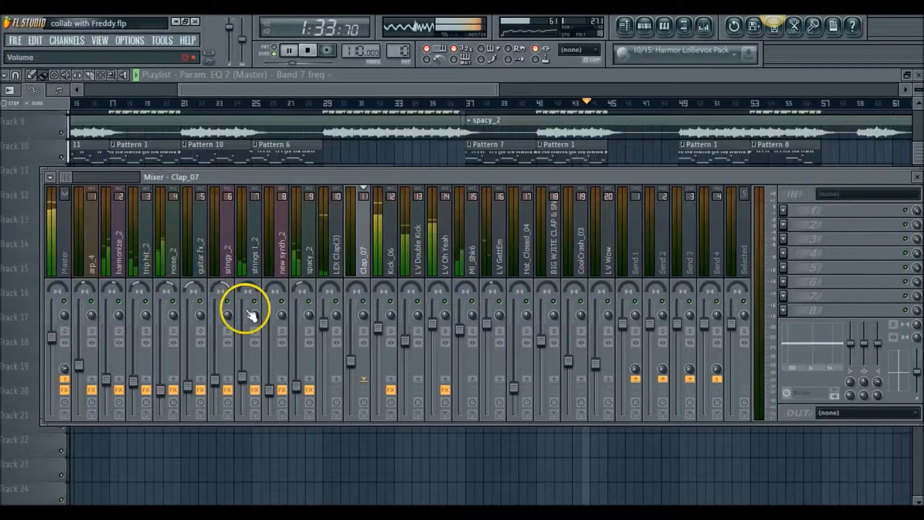
left_click(308, 51)
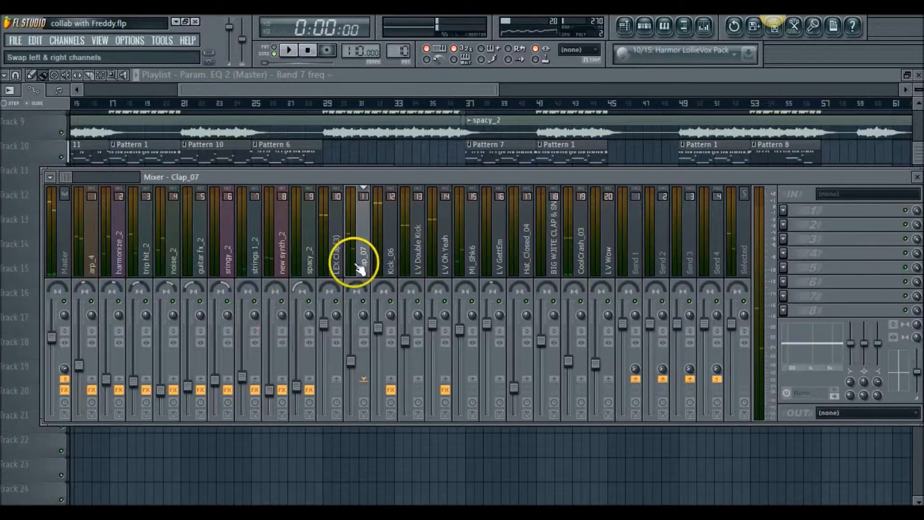